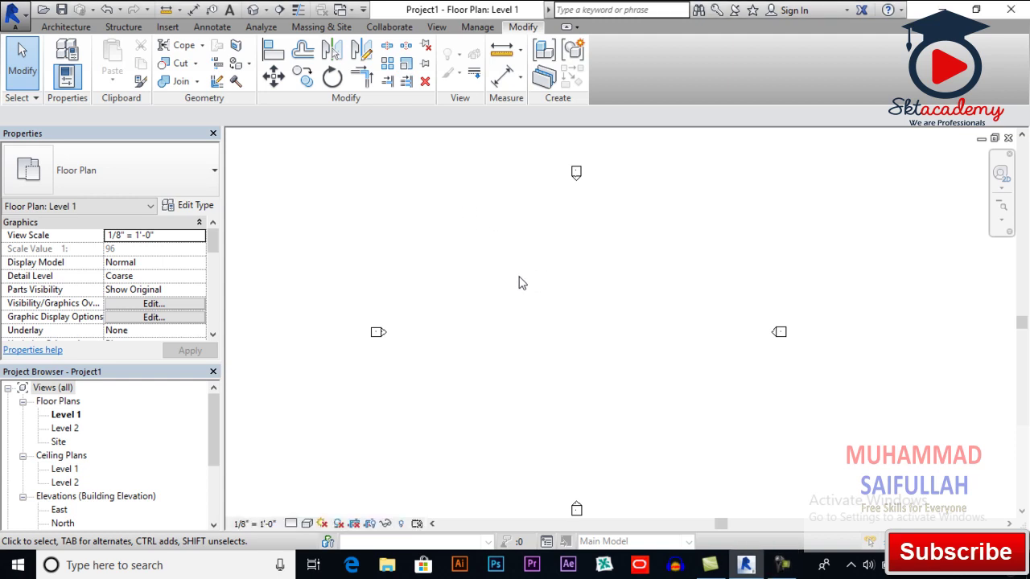
Draw one vertical generic architectural wall near the middle of the Level 1 plan.
{"action": "scroll", "coordinate": [516, 282], "scroll_direction": "down", "scroll_amount": 1}
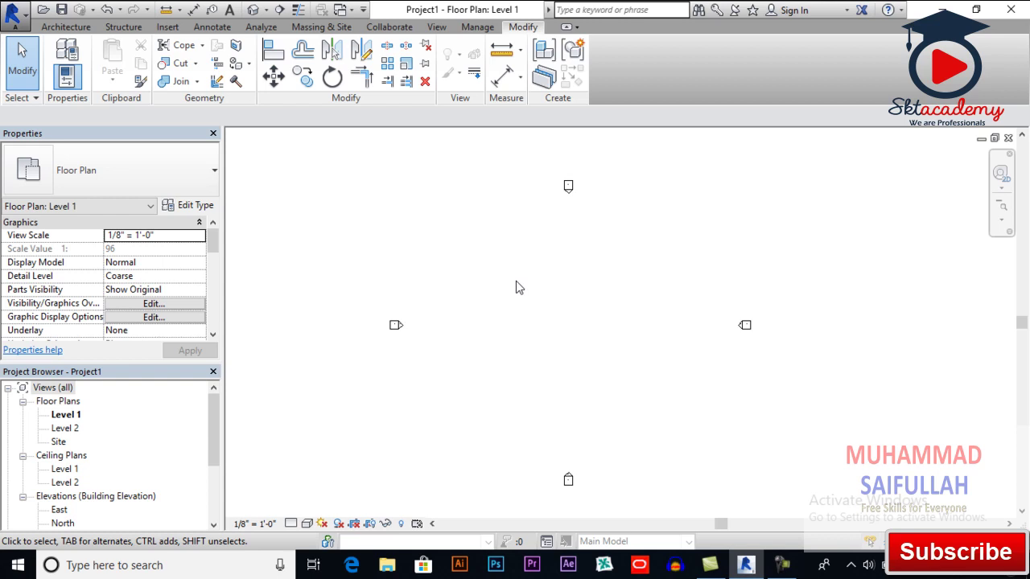
{"action": "scroll", "coordinate": [518, 284], "scroll_direction": "up", "scroll_amount": 1}
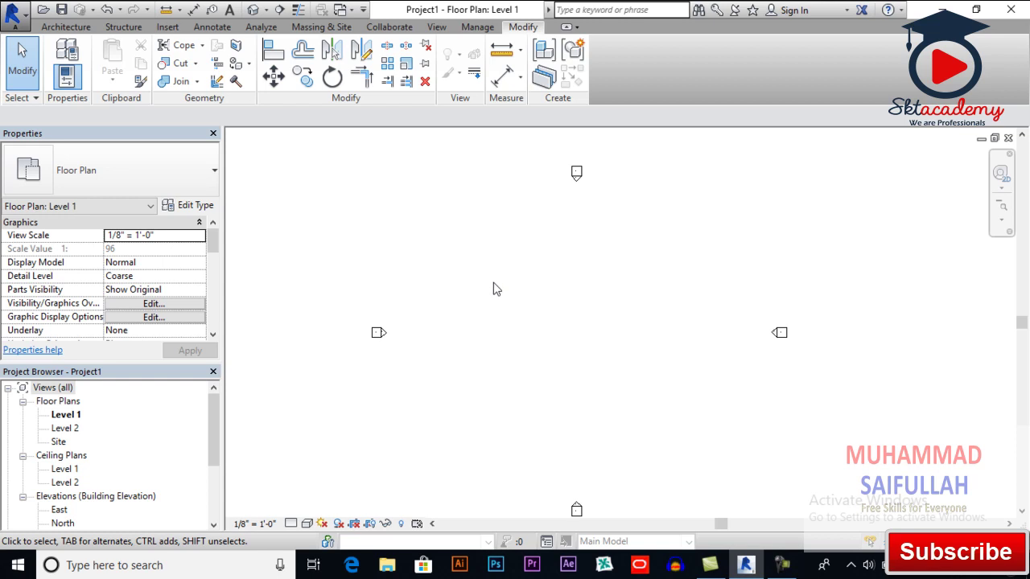
{"action": "middle_click_drag", "start_coordinate": [532, 284], "coordinate": [534, 281]}
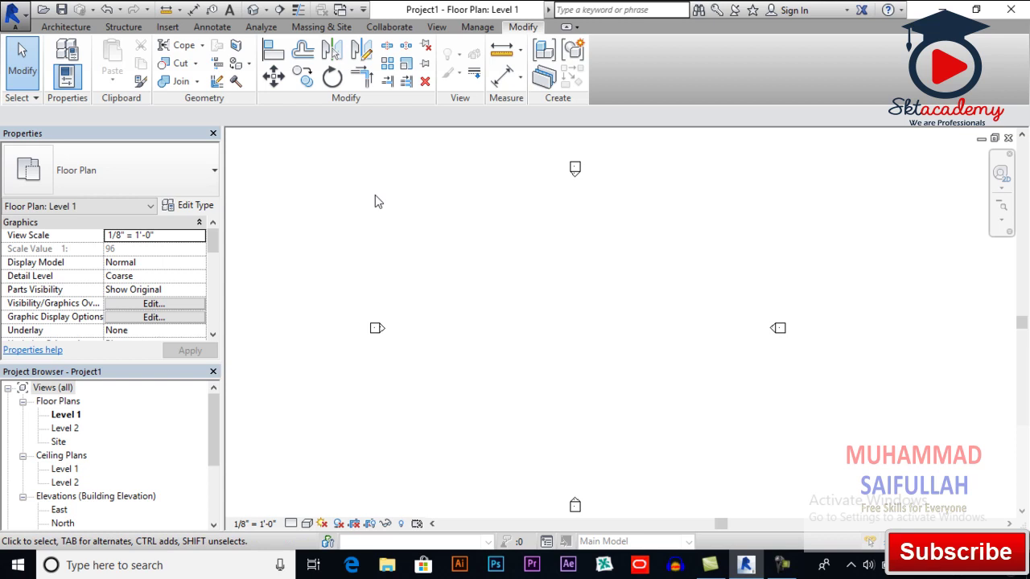
{"action": "middle_click_drag", "start_coordinate": [549, 301], "coordinate": [545, 299]}
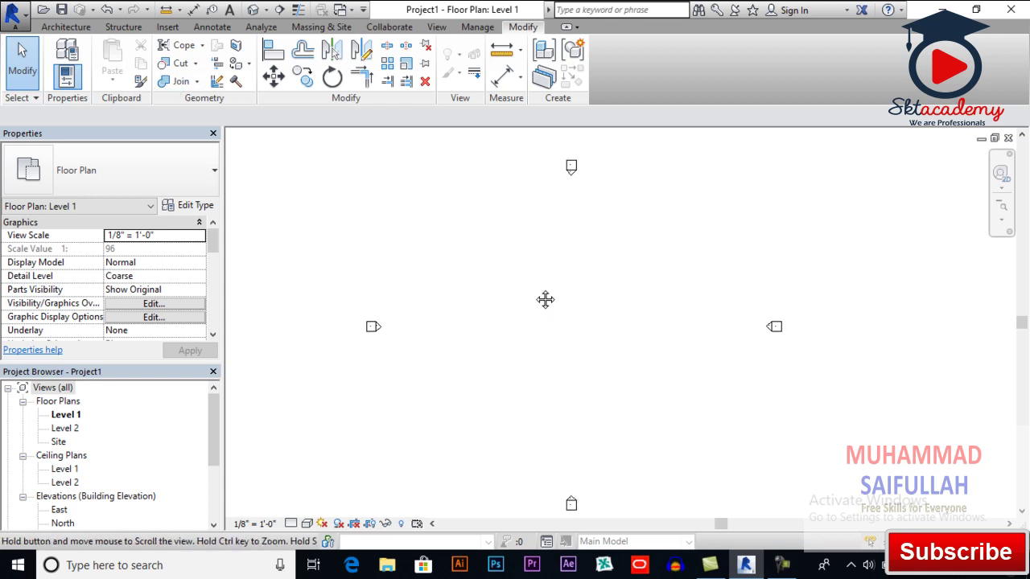
{"action": "left_click", "coordinate": [66, 27]}
{"action": "left_click", "coordinate": [62, 87]}
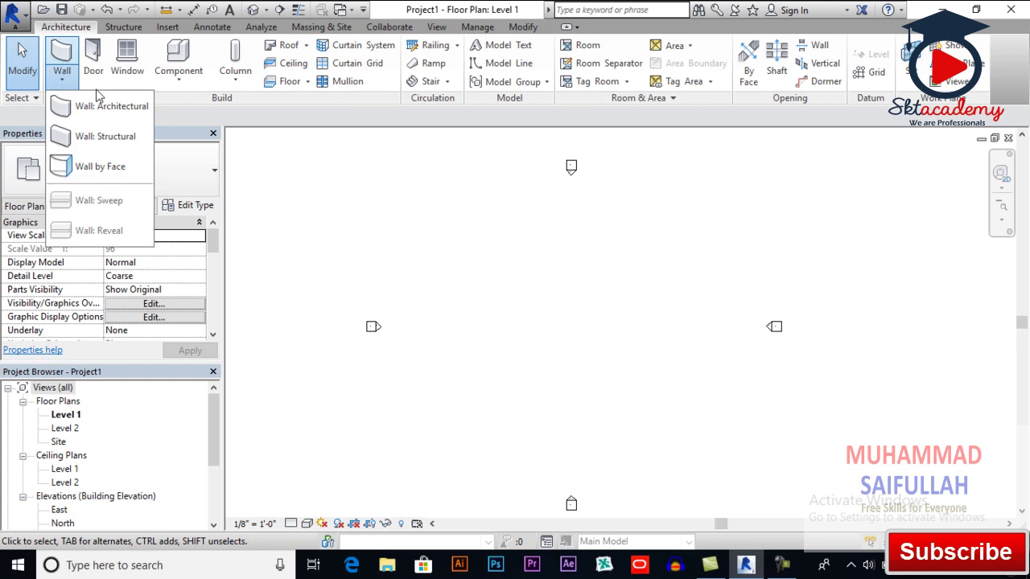
{"action": "left_click", "coordinate": [103, 106]}
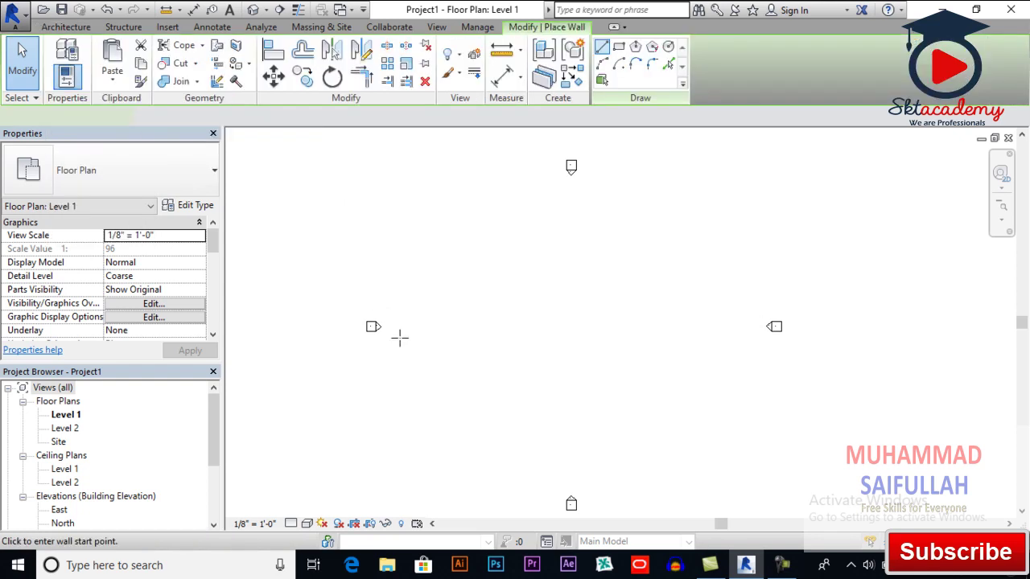
{"action": "left_click", "coordinate": [483, 373]}
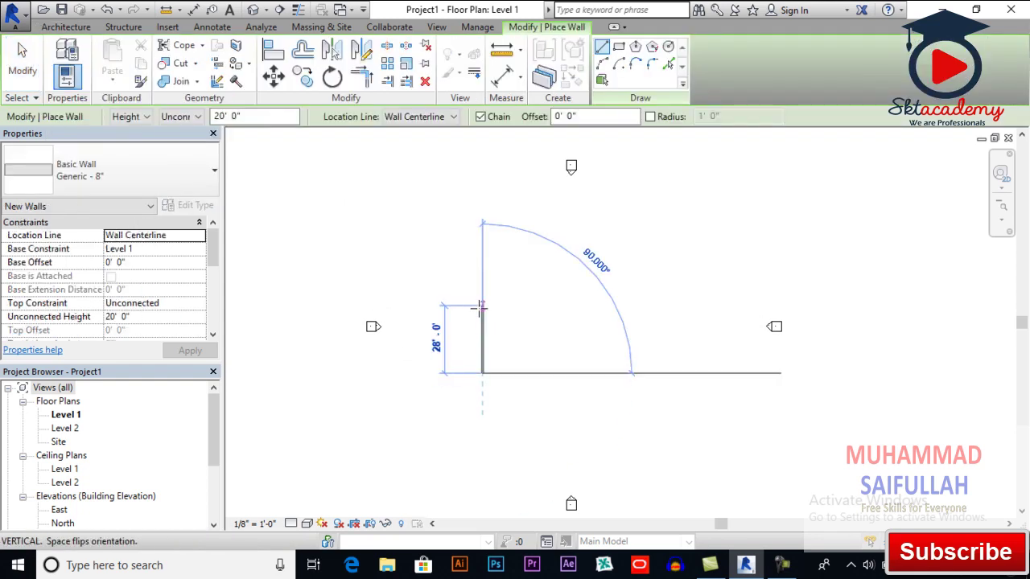
{"action": "left_click", "coordinate": [483, 326]}
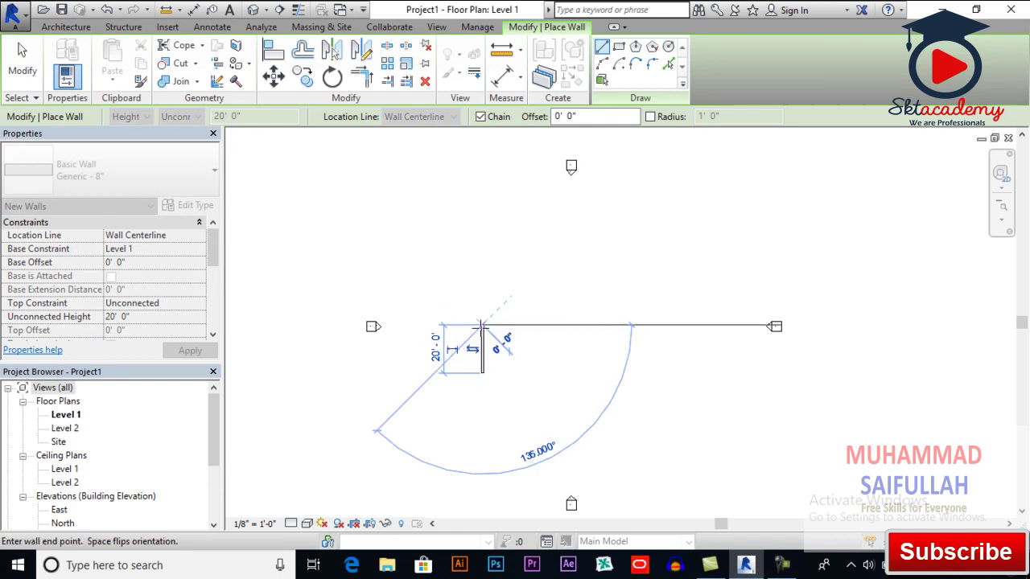
{"action": "key", "text": "Escape"}
{"action": "key", "text": "Escape"}
{"action": "key", "text": "Escape"}
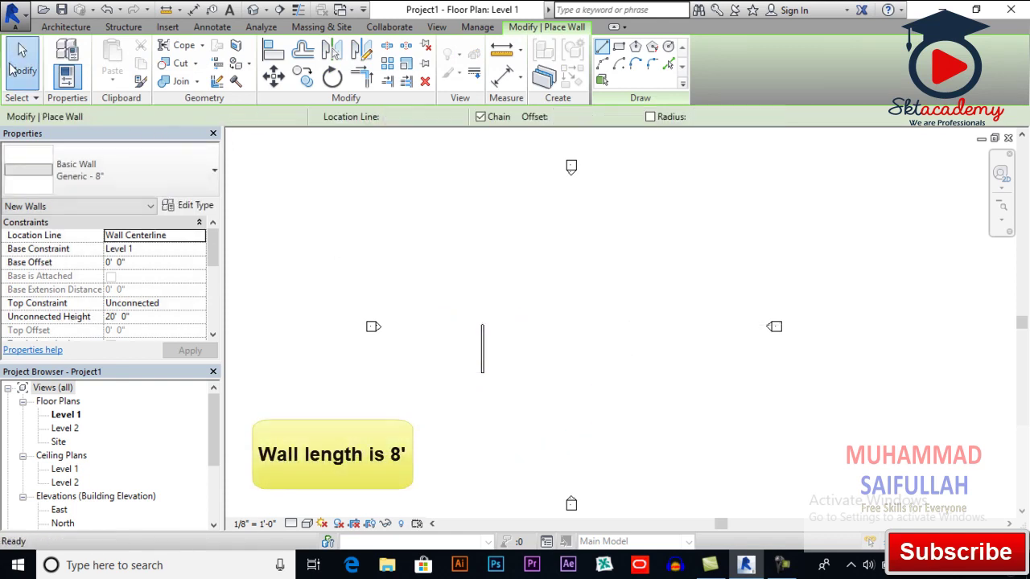
Window-select the wall and graphically scale it from its bottom end to 45'-0".
{"action": "scroll", "coordinate": [491, 362], "scroll_direction": "up", "scroll_amount": 2}
{"action": "left_click_drag", "start_coordinate": [520, 306], "coordinate": [453, 359]}
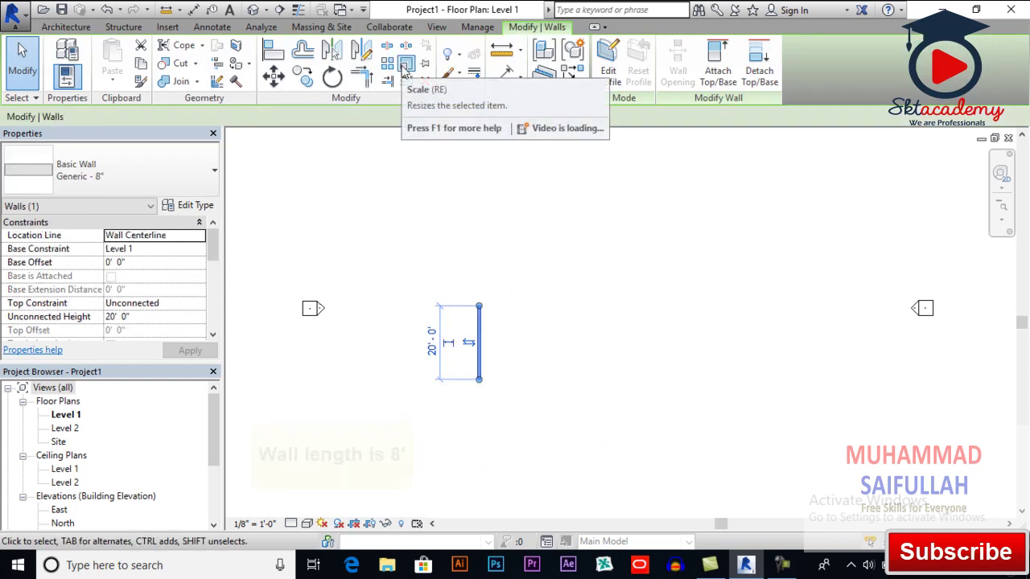
{"action": "left_click", "coordinate": [405, 70]}
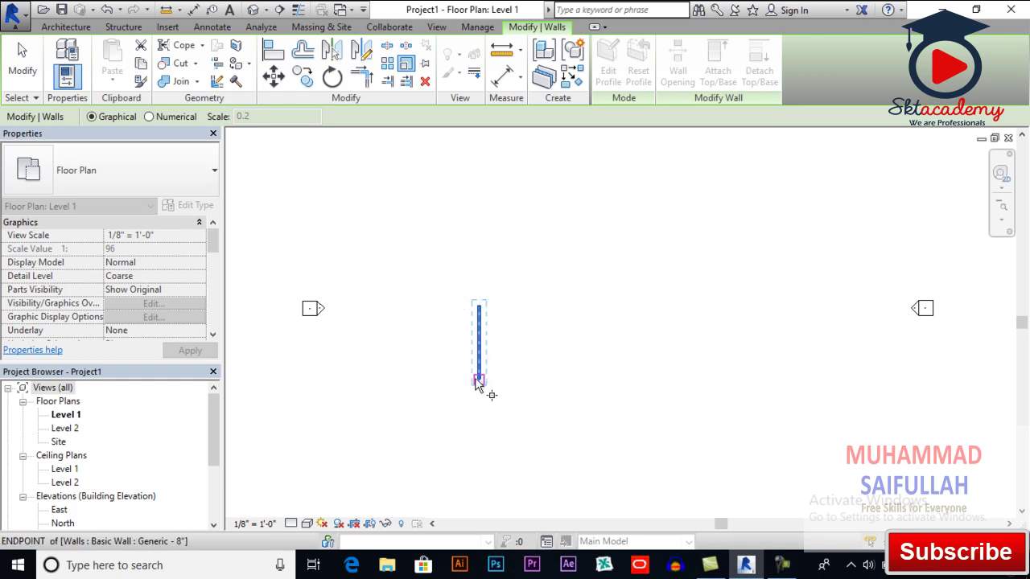
{"action": "scroll", "coordinate": [479, 383], "scroll_direction": "up", "scroll_amount": 1}
{"action": "scroll", "coordinate": [480, 382], "scroll_direction": "up", "scroll_amount": 1}
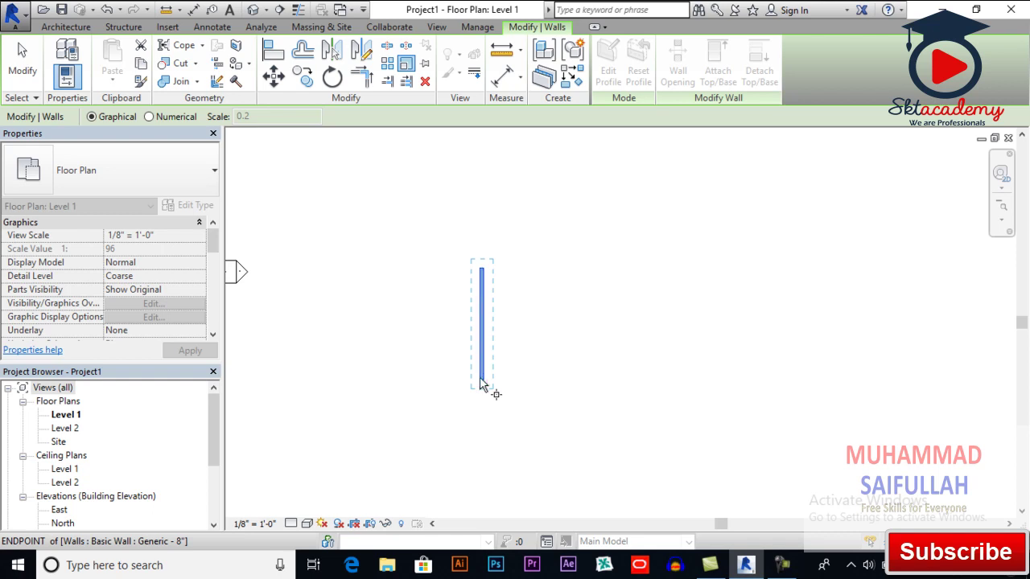
{"action": "left_click", "coordinate": [481, 380]}
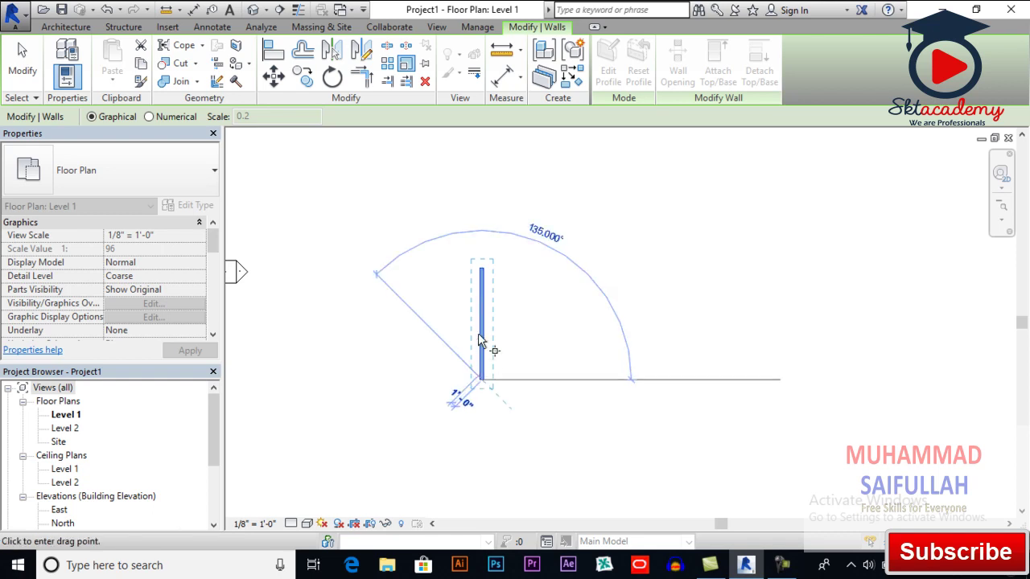
{"action": "left_click", "coordinate": [482, 268]}
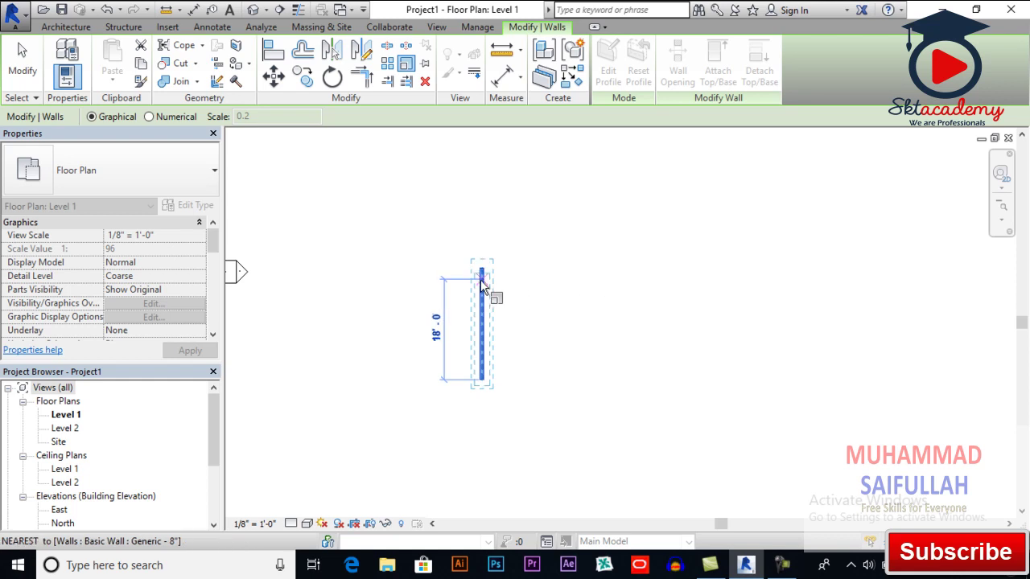
{"action": "scroll", "coordinate": [480, 280], "scroll_direction": "down", "scroll_amount": 2}
{"action": "scroll", "coordinate": [482, 234], "scroll_direction": "down", "scroll_amount": 1}
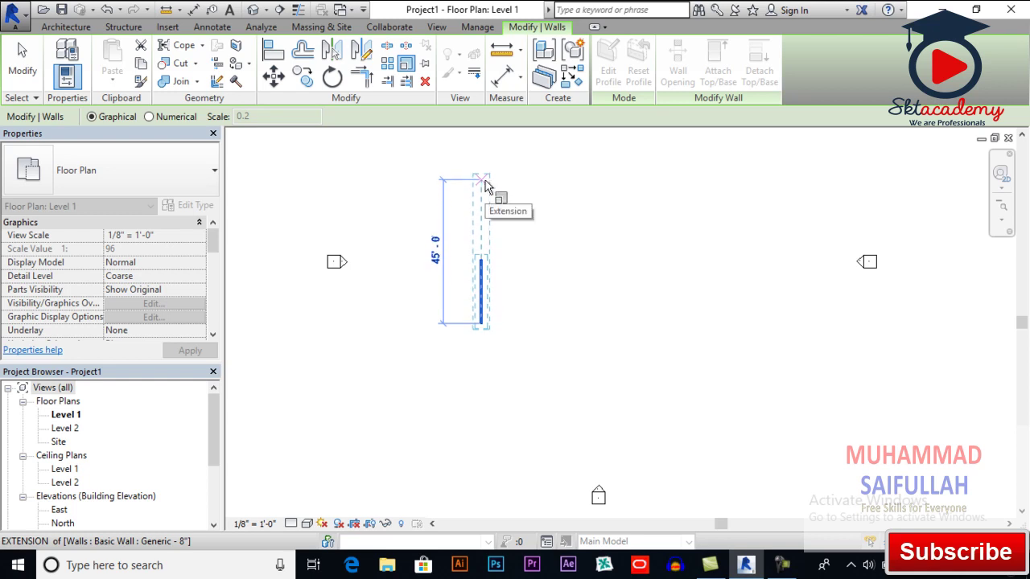
{"action": "left_click", "coordinate": [485, 180]}
Check the restored wall's length, then window-select it again for scaling.
{"action": "left_click", "coordinate": [540, 234]}
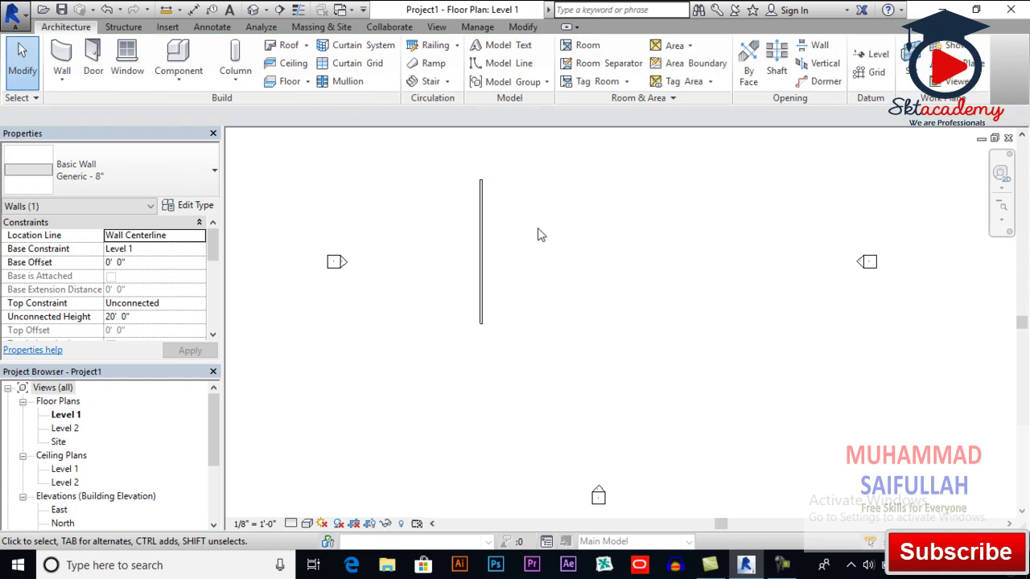
{"action": "scroll", "coordinate": [520, 287], "scroll_direction": "up", "scroll_amount": 2}
{"action": "scroll", "coordinate": [499, 288], "scroll_direction": "up", "scroll_amount": 1}
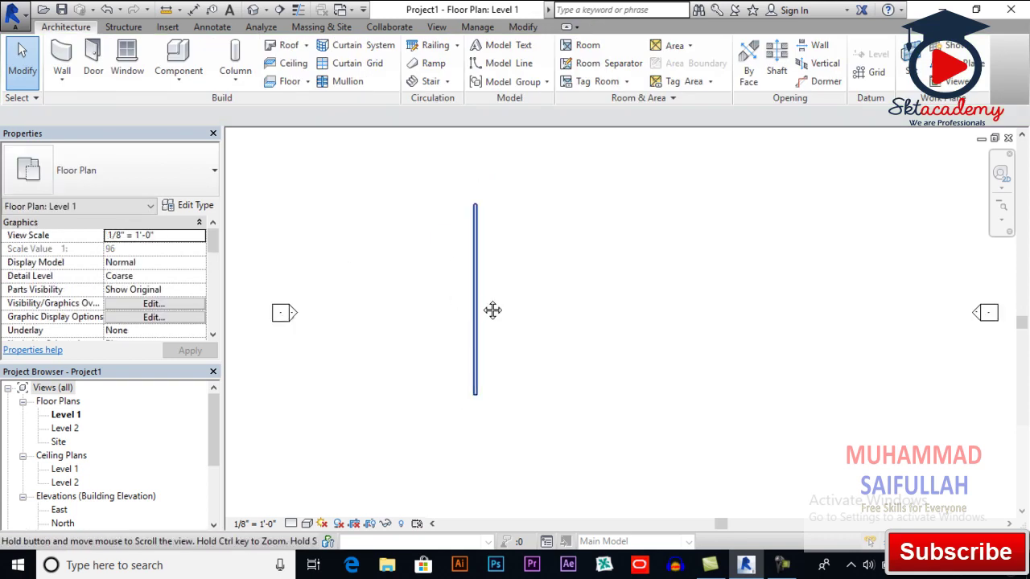
{"action": "middle_click_drag", "start_coordinate": [480, 306], "coordinate": [488, 308]}
{"action": "scroll", "coordinate": [470, 290], "scroll_direction": "down", "scroll_amount": 1}
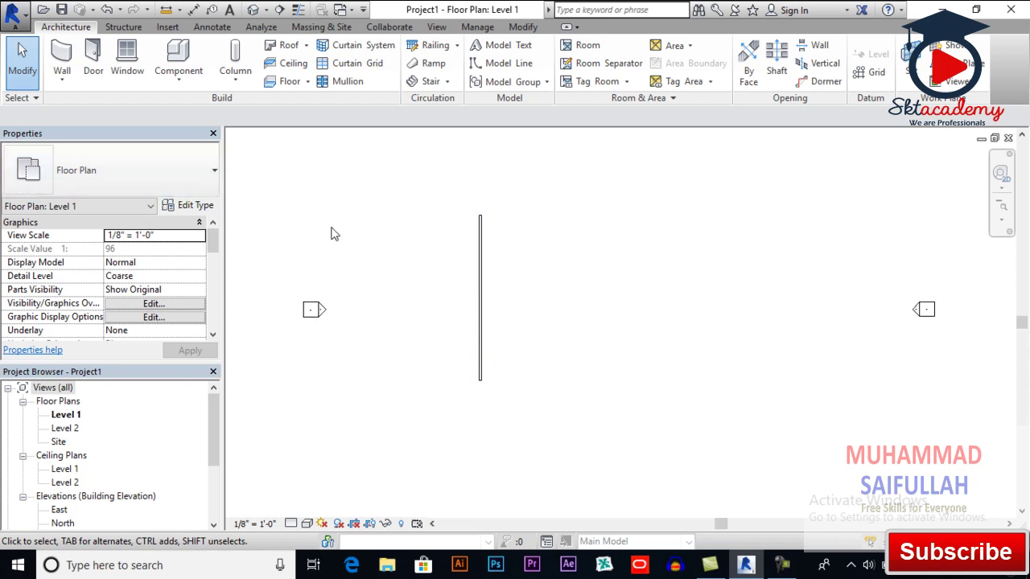
{"action": "left_click", "coordinate": [486, 245]}
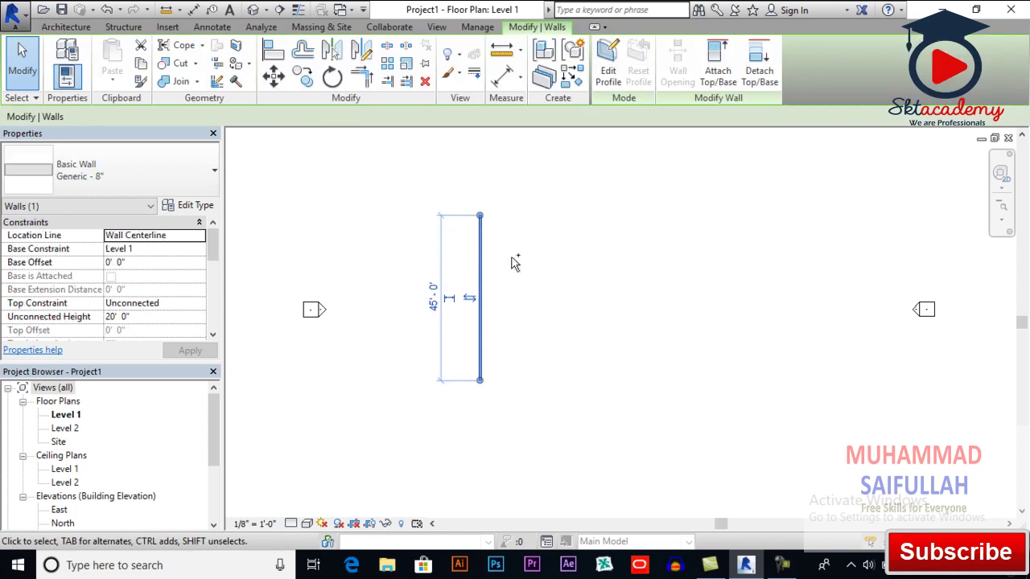
{"action": "left_click", "coordinate": [513, 263]}
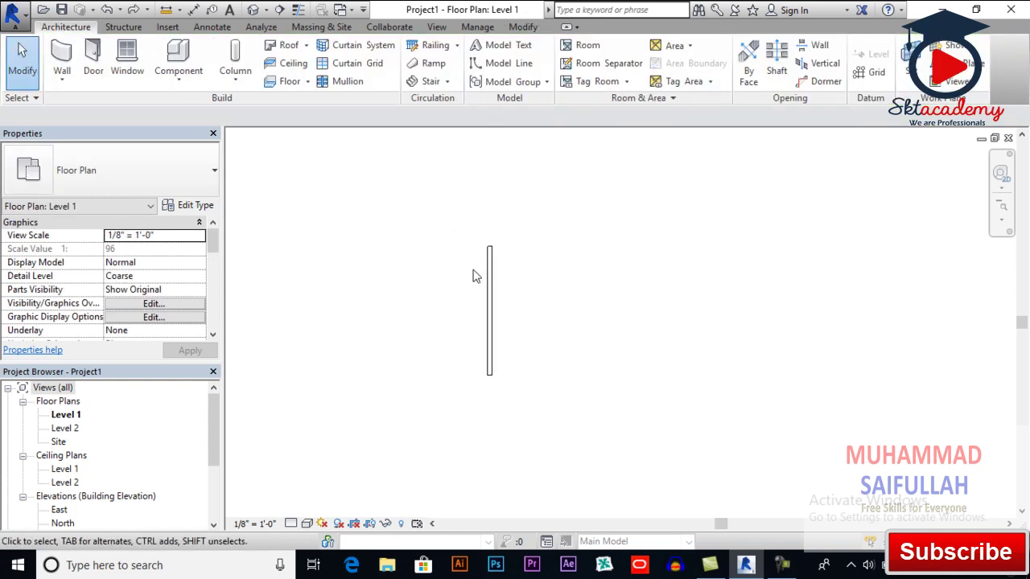
{"action": "scroll", "coordinate": [473, 277], "scroll_direction": "up", "scroll_amount": 1}
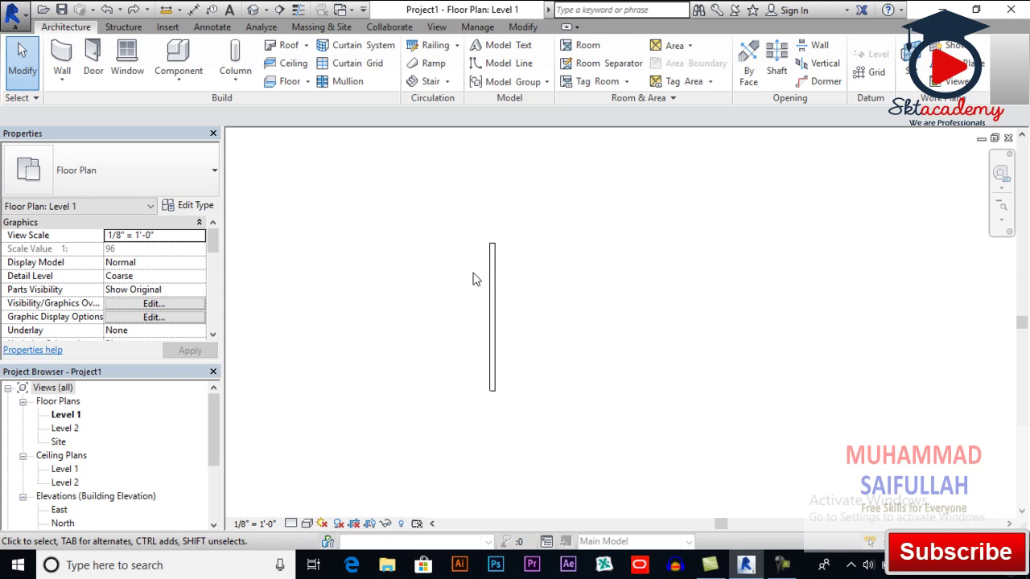
{"action": "left_click_drag", "start_coordinate": [524, 230], "coordinate": [465, 288]}
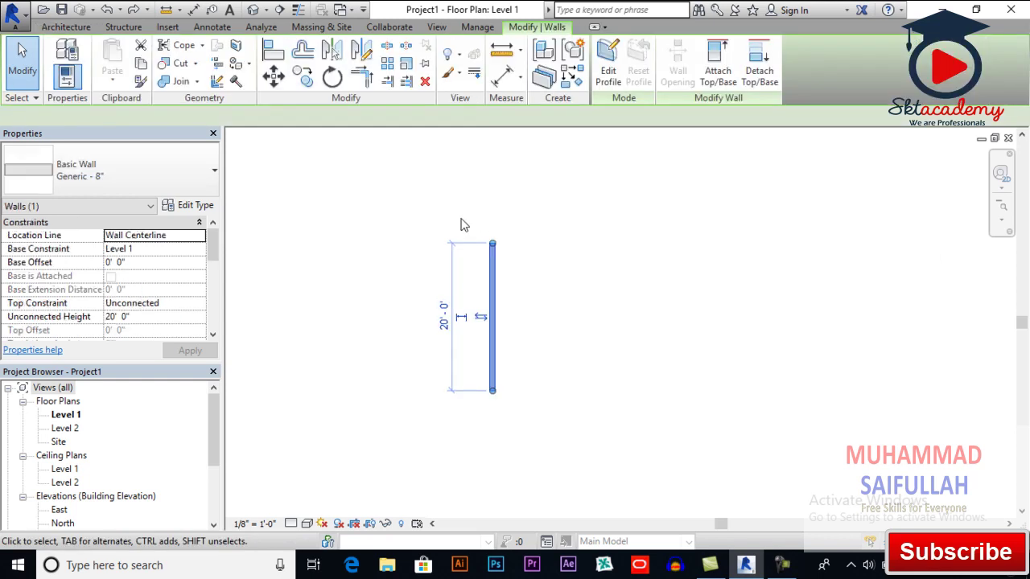
Start the Scale tool in Numerical mode, replacing the old 2.25 factor.
{"action": "left_click", "coordinate": [407, 63]}
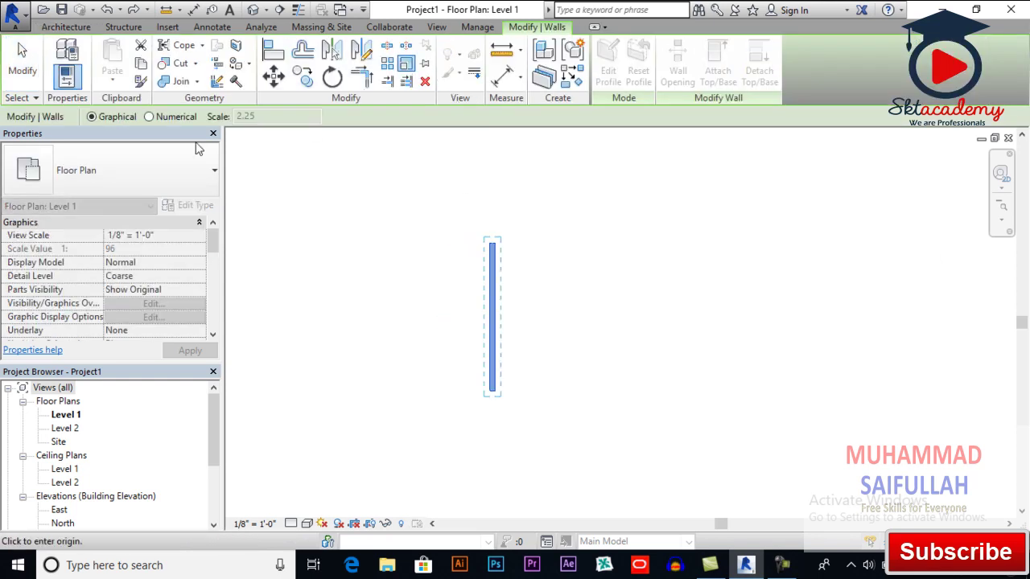
{"action": "left_click", "coordinate": [158, 117]}
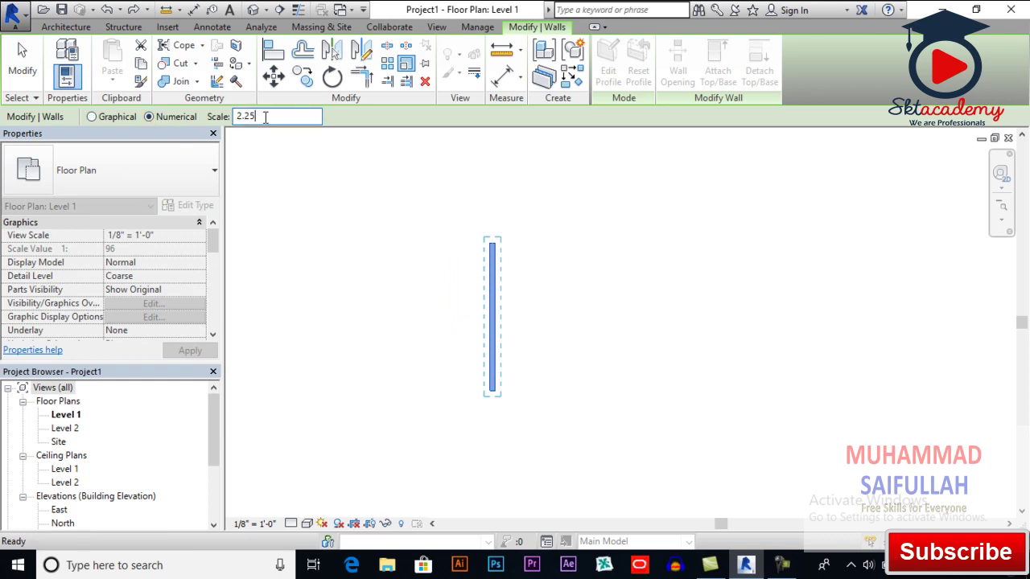
{"action": "left_click_drag", "start_coordinate": [267, 117], "coordinate": [228, 117]}
{"action": "scroll", "coordinate": [412, 241], "scroll_direction": "down", "scroll_amount": 1}
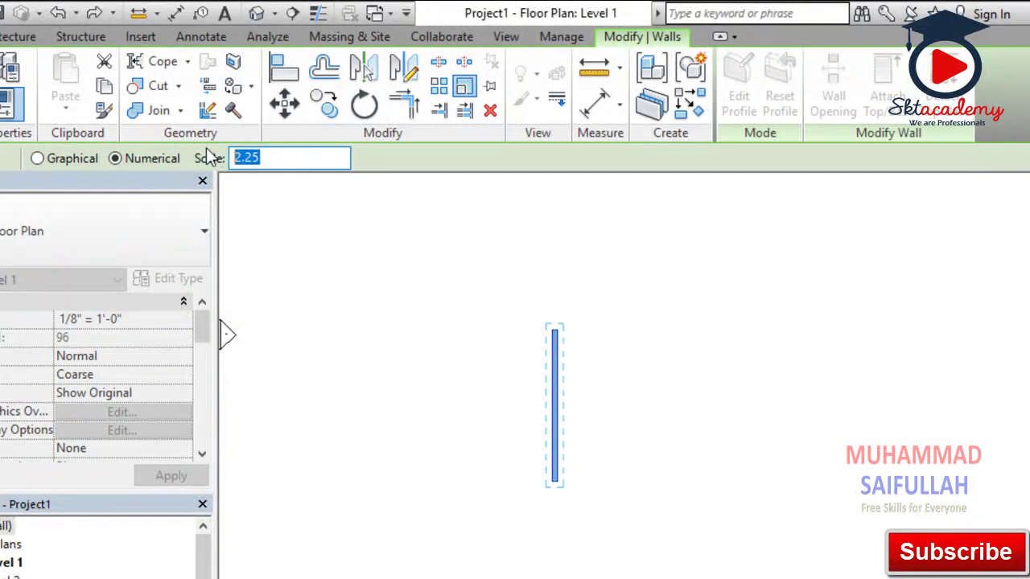
{"action": "type", "text": "3"}
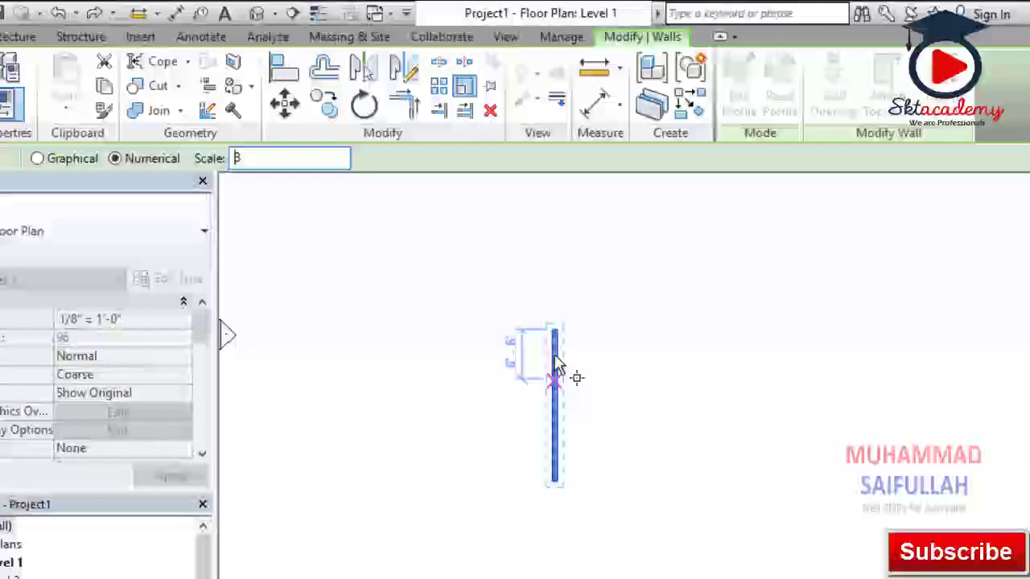
{"action": "scroll", "coordinate": [587, 510], "scroll_direction": "down", "scroll_amount": 1}
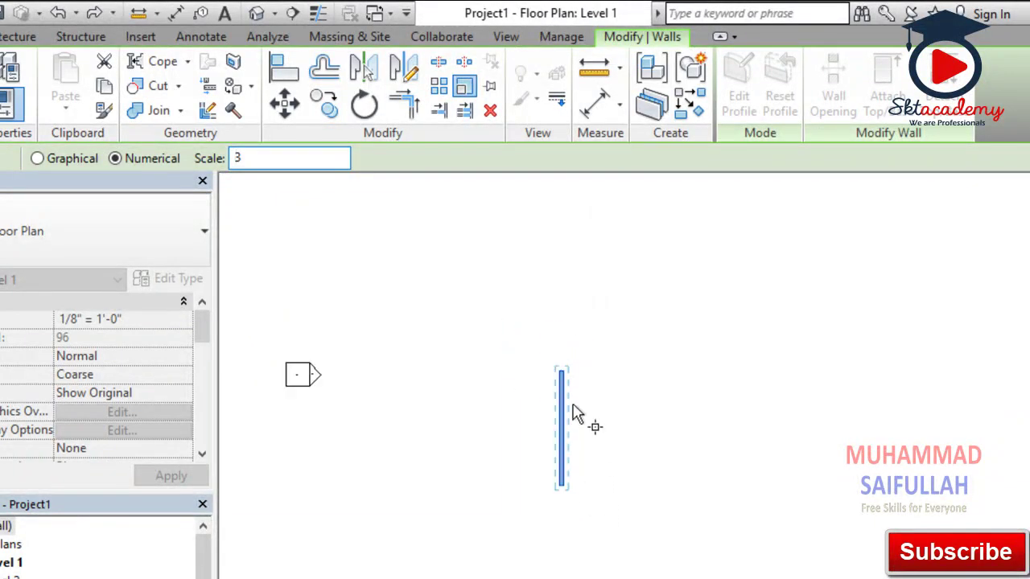
{"action": "middle_click_drag", "start_coordinate": [576, 362], "coordinate": [579, 408]}
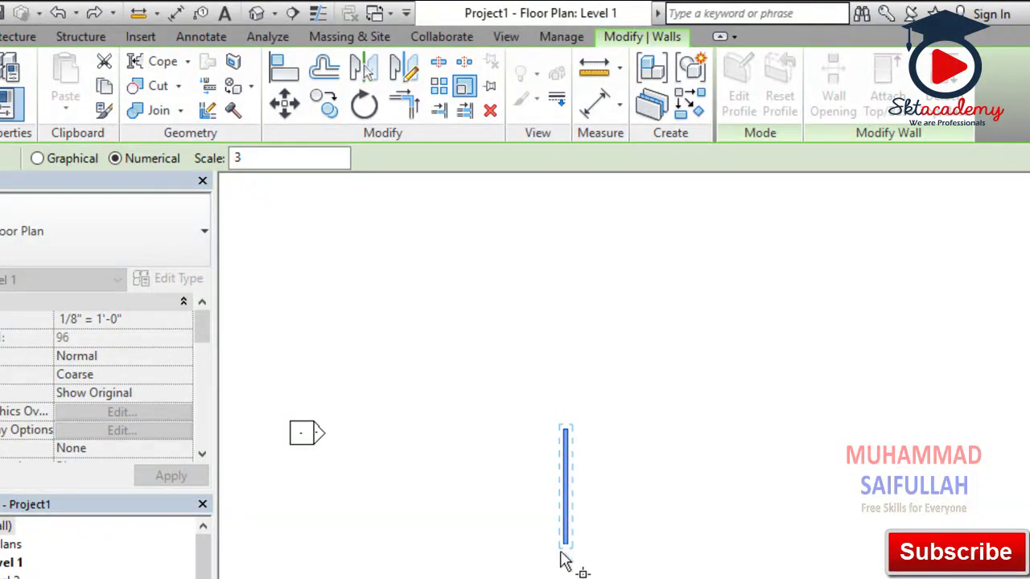
{"action": "scroll", "coordinate": [566, 555], "scroll_direction": "up", "scroll_amount": 1}
Enter scale factor 3 and anchor at the bottom endpoint, making the wall 60'-0".
{"action": "left_click", "coordinate": [265, 157]}
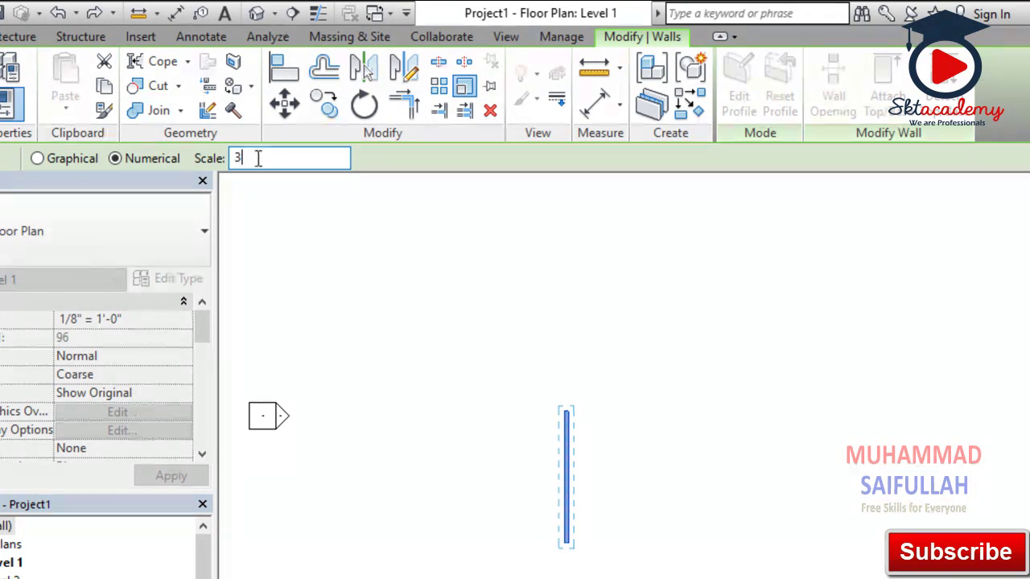
{"action": "left_click_drag", "start_coordinate": [256, 158], "coordinate": [226, 158]}
{"action": "type", "text": "3"}
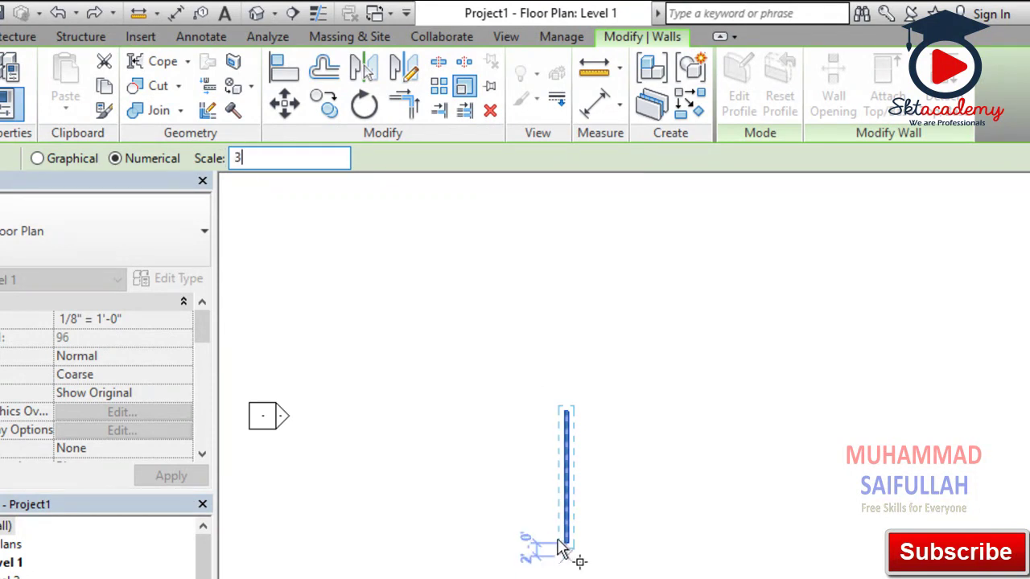
{"action": "left_click", "coordinate": [566, 544]}
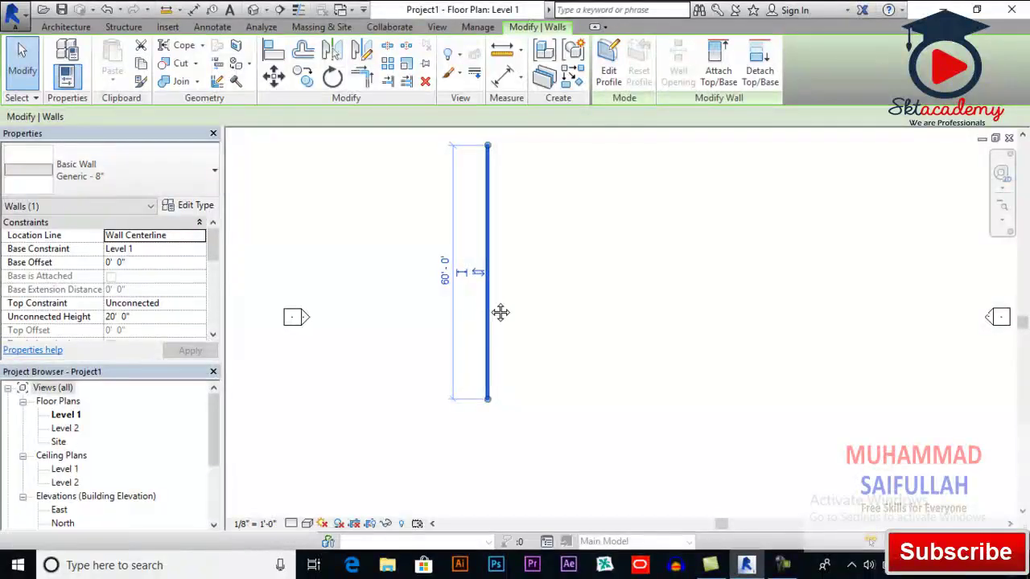
{"action": "middle_click_drag", "start_coordinate": [499, 310], "coordinate": [498, 340]}
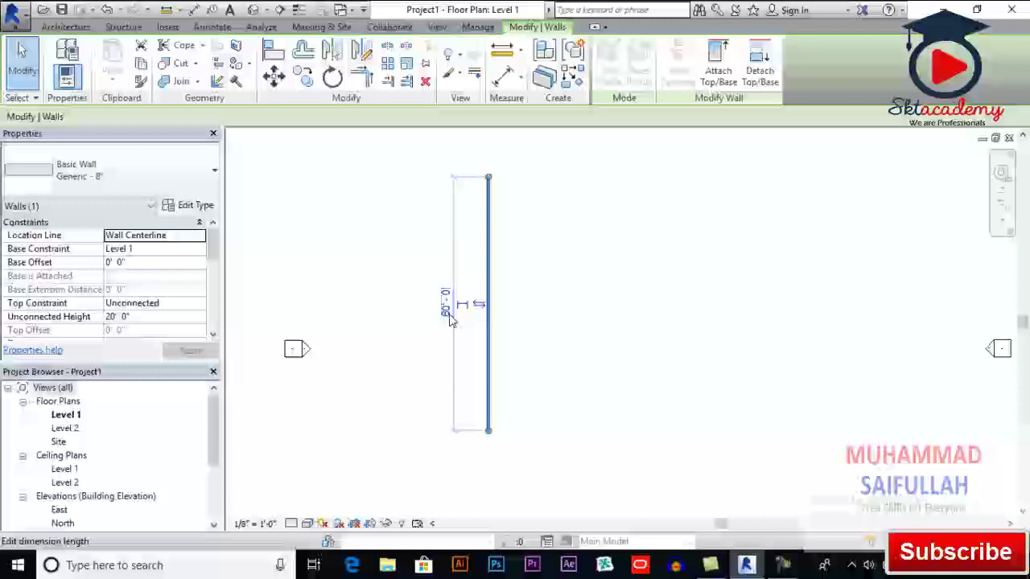
Deselect, reselect the 20'-0" wall, and start a Graphical scale on it.
{"action": "key", "text": "Escape"}
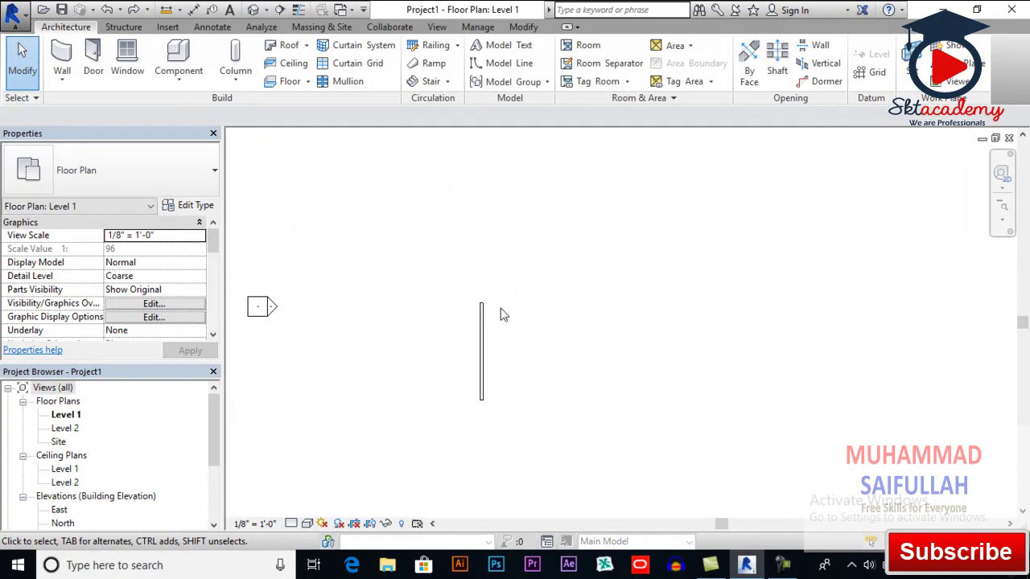
{"action": "left_click", "coordinate": [460, 333]}
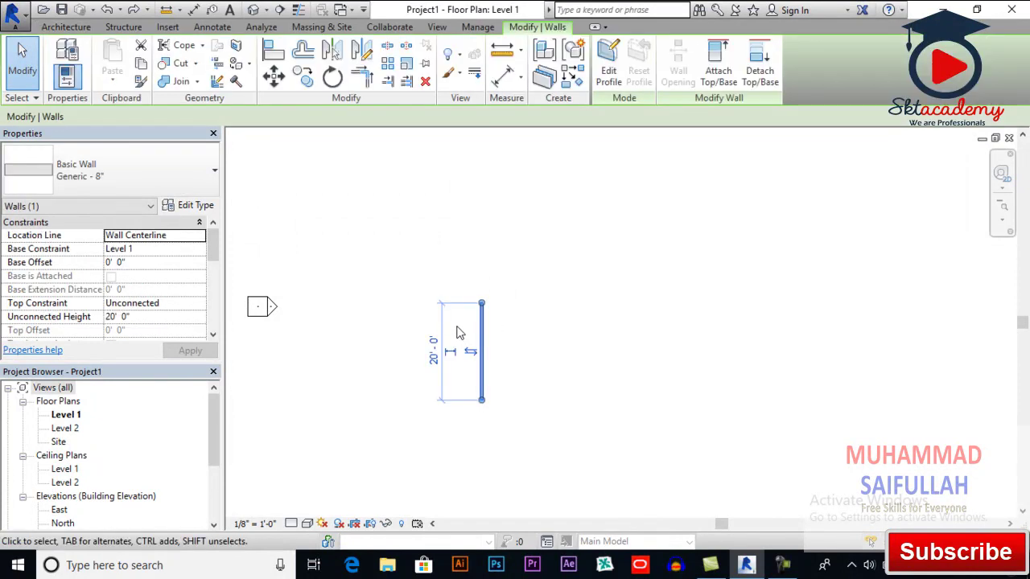
{"action": "left_click", "coordinate": [410, 66]}
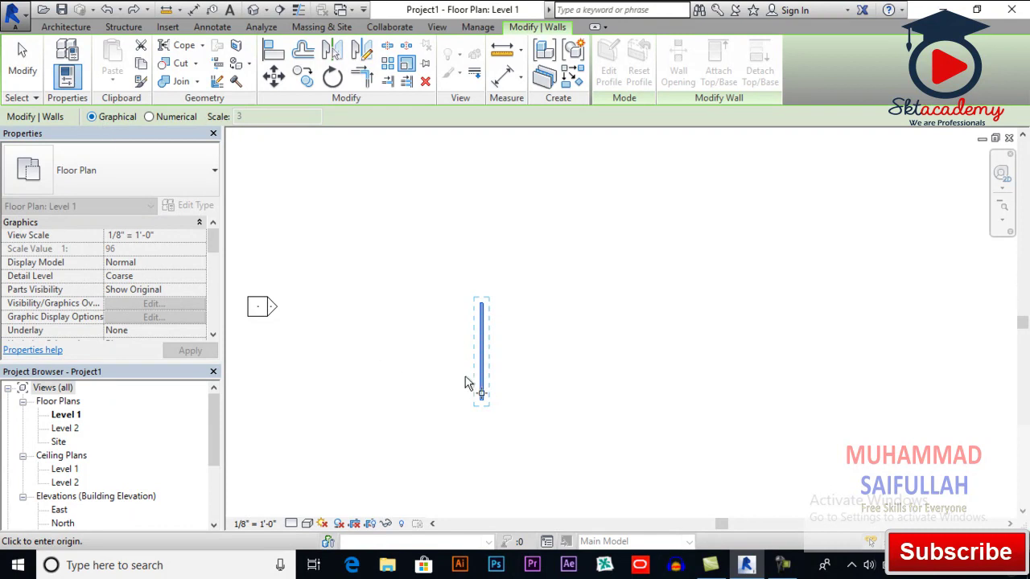
Pick bottom end as origin, top end as reference, and midpoint to get 10'-0".
{"action": "scroll", "coordinate": [466, 384], "scroll_direction": "up", "scroll_amount": 3}
{"action": "scroll", "coordinate": [483, 411], "scroll_direction": "up", "scroll_amount": 2}
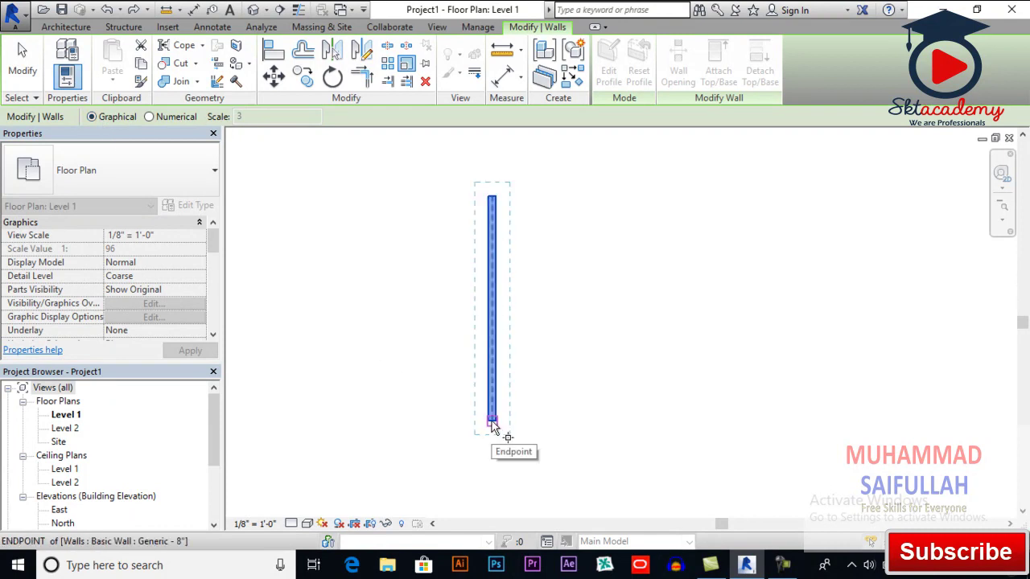
{"action": "left_click", "coordinate": [493, 422]}
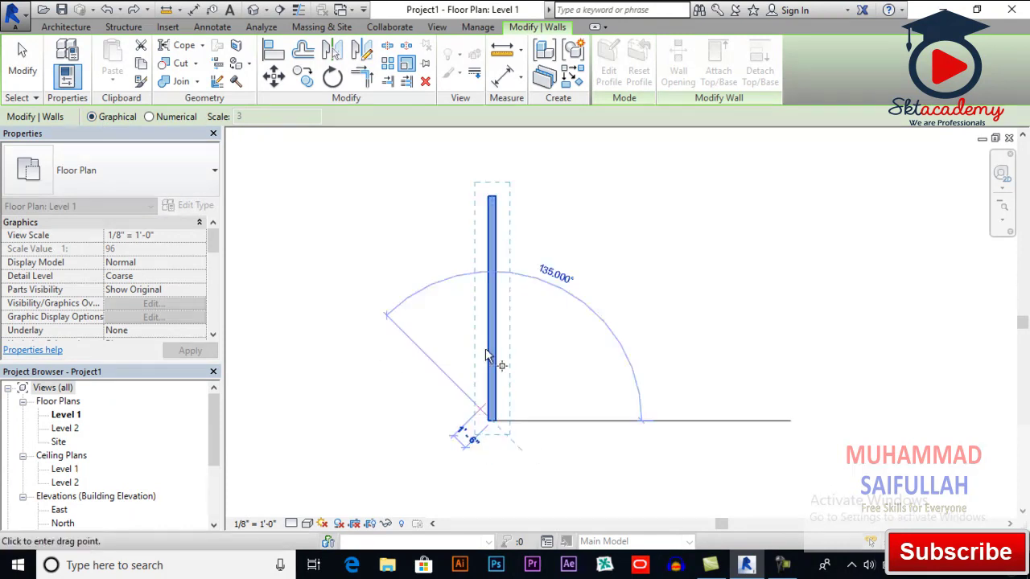
{"action": "left_click", "coordinate": [492, 197]}
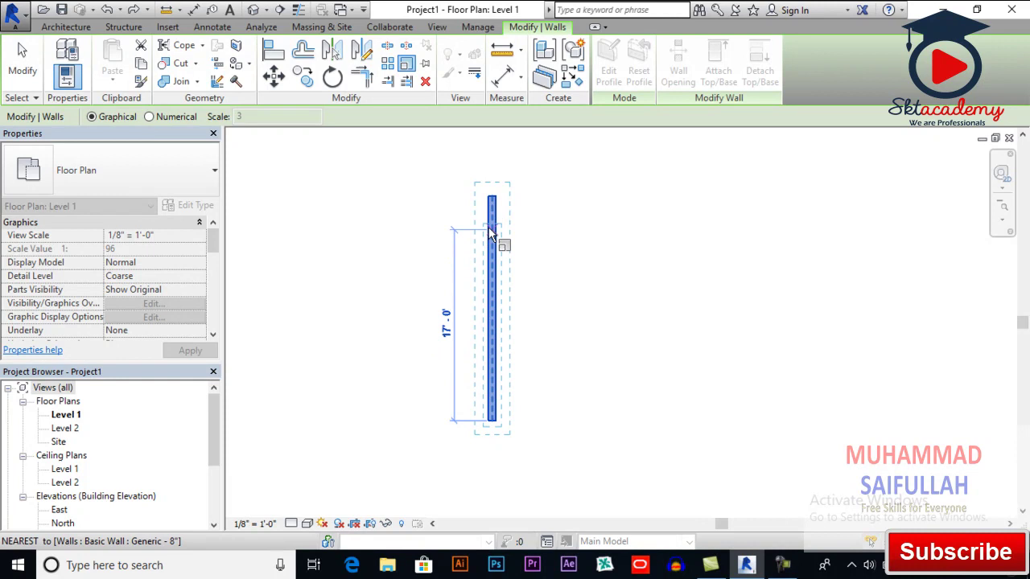
{"action": "left_click", "coordinate": [493, 312]}
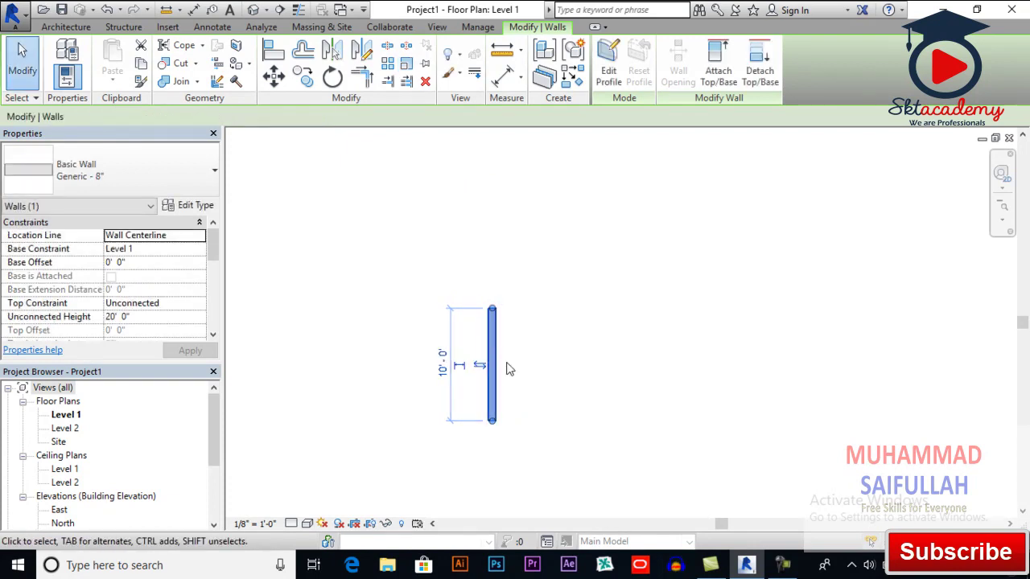
{"action": "middle_click_drag", "start_coordinate": [542, 379], "coordinate": [528, 363]}
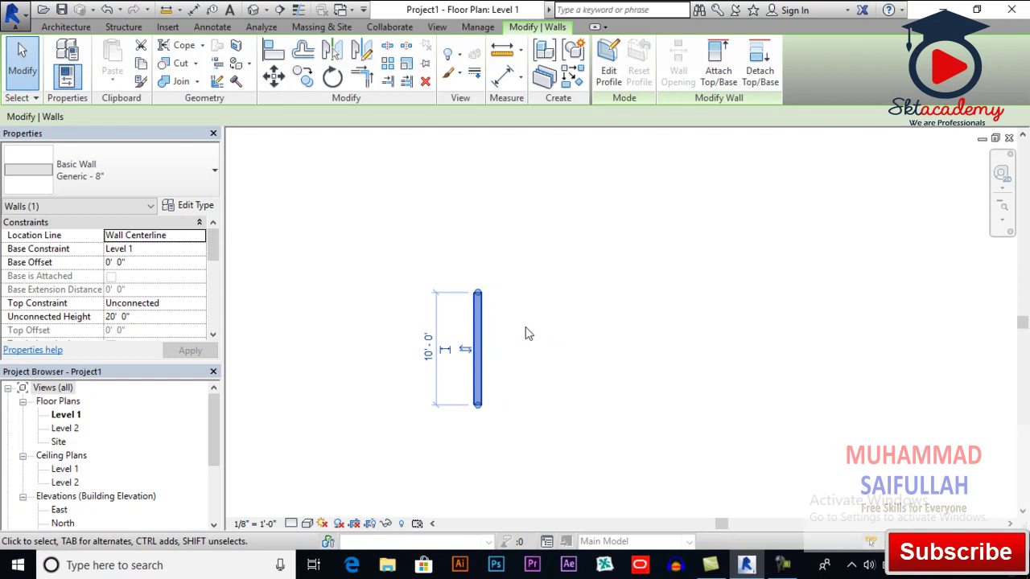
Window-select the wall and start the Scale tool in Numerical mode.
{"action": "left_click", "coordinate": [528, 333]}
{"action": "scroll", "coordinate": [527, 333], "scroll_direction": "up", "scroll_amount": 2}
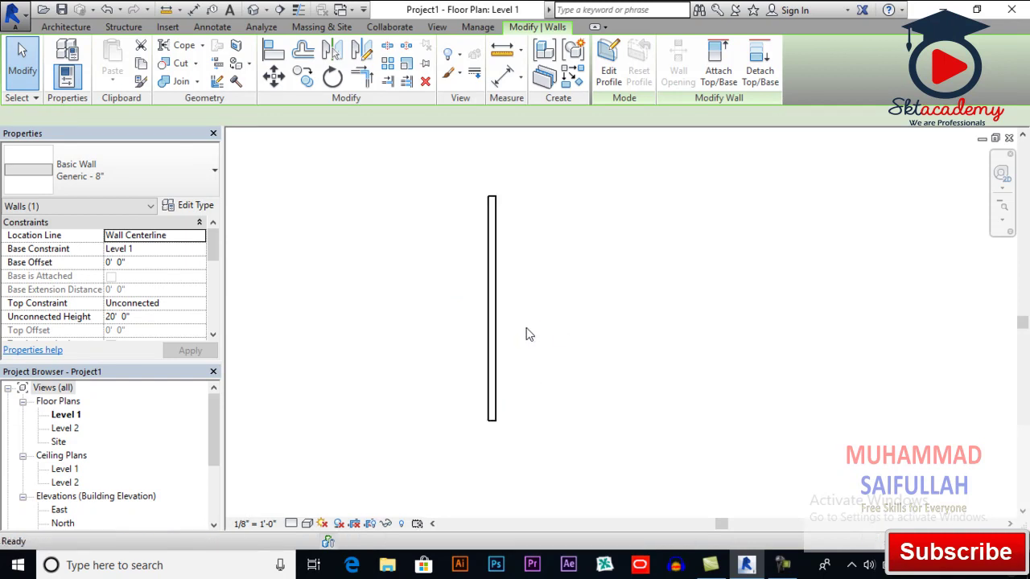
{"action": "left_click_drag", "start_coordinate": [611, 253], "coordinate": [452, 326]}
{"action": "scroll", "coordinate": [445, 330], "scroll_direction": "down", "scroll_amount": 1}
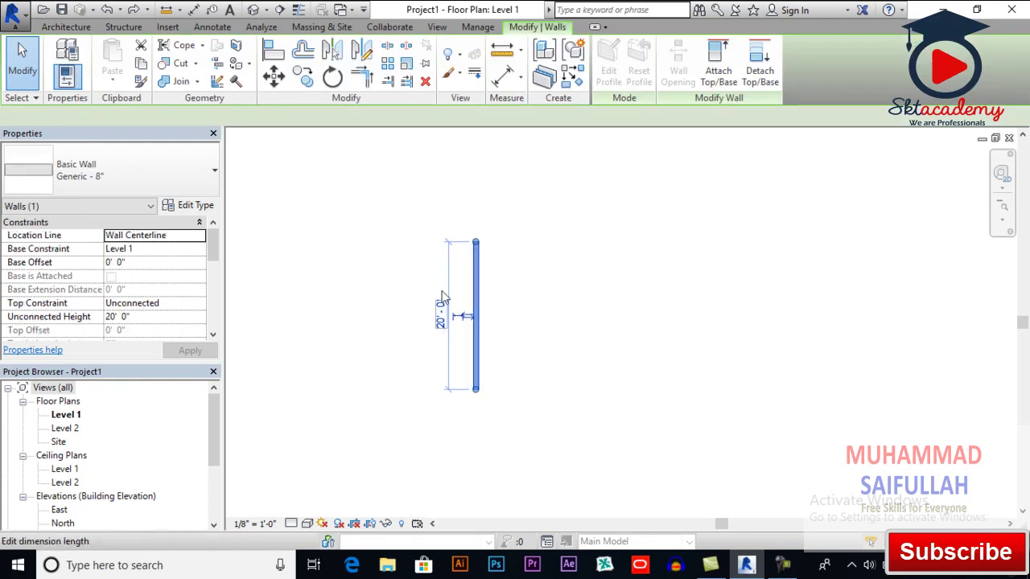
{"action": "left_click", "coordinate": [407, 68]}
{"action": "left_click", "coordinate": [171, 115]}
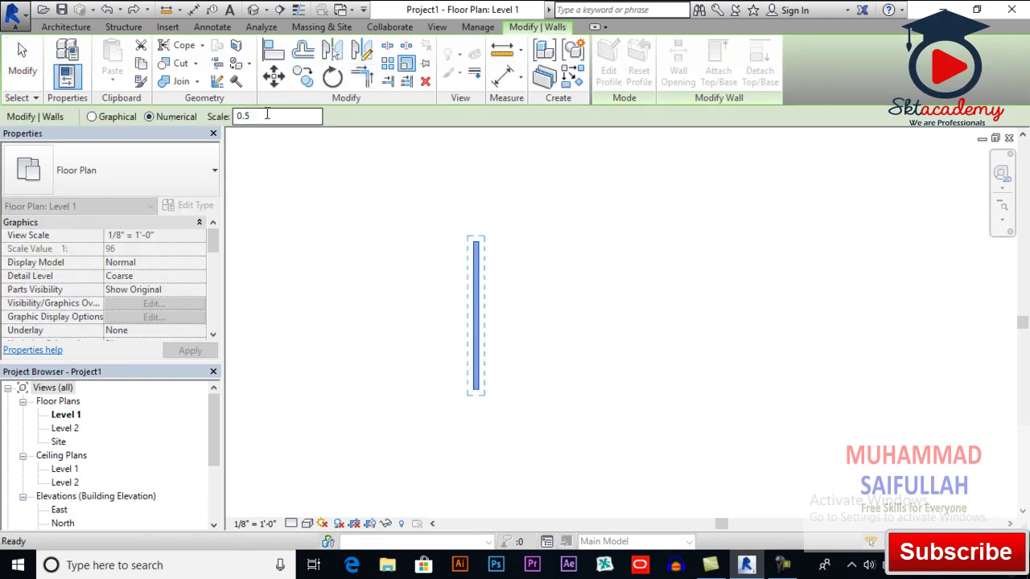
Enter 0.5 as the scale factor and anchor at the bottom end, leaving 10'-0".
{"action": "key", "text": "BackSpace"}
{"action": "type", "text": "2"}
{"action": "key", "text": "Home"}
{"action": "type", "text": "05"}
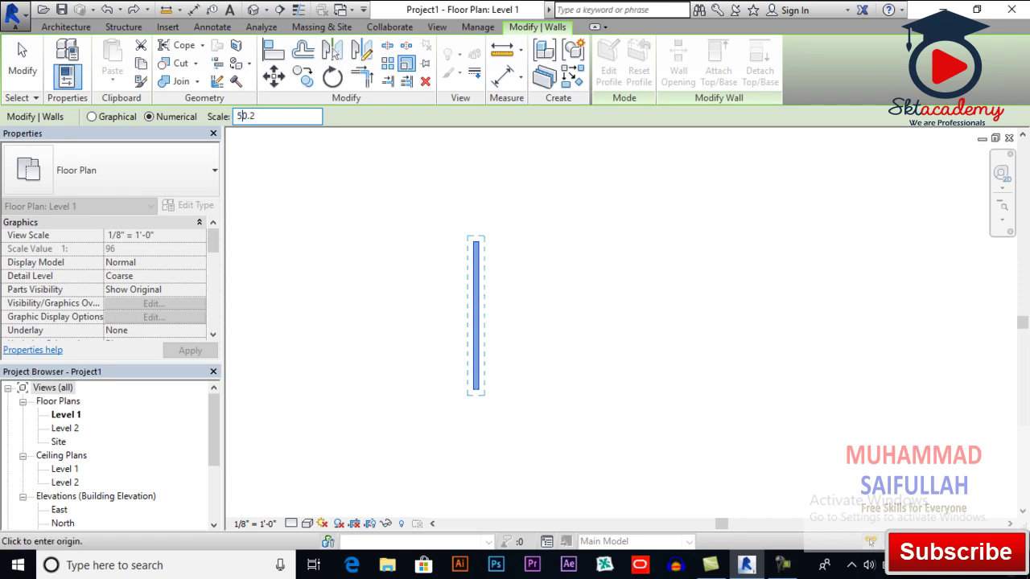
{"action": "left_click_drag", "start_coordinate": [290, 117], "coordinate": [206, 121]}
{"action": "type", "text": "."}
{"action": "scroll", "coordinate": [465, 310], "scroll_direction": "up", "scroll_amount": 2}
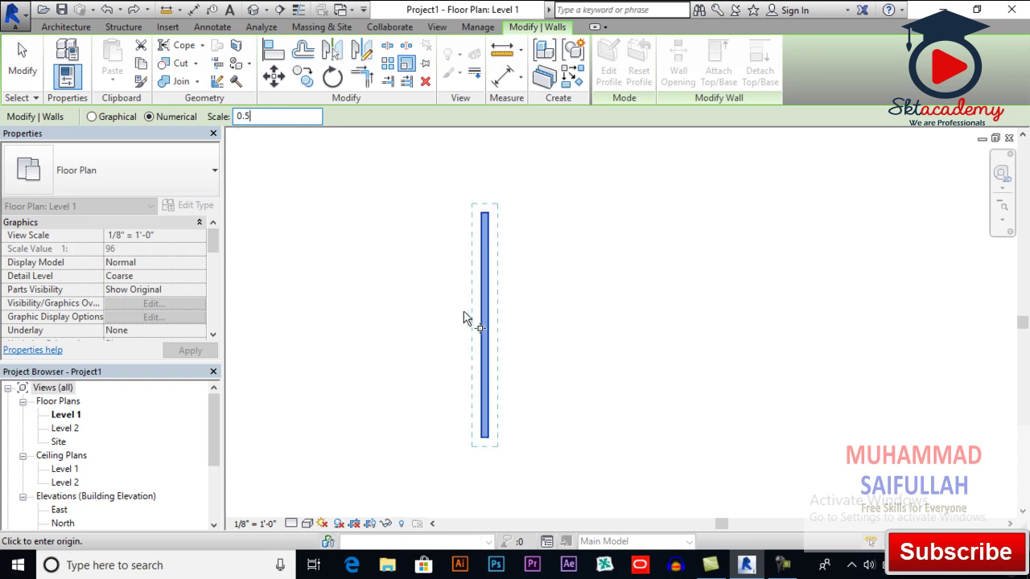
{"action": "left_click", "coordinate": [482, 437]}
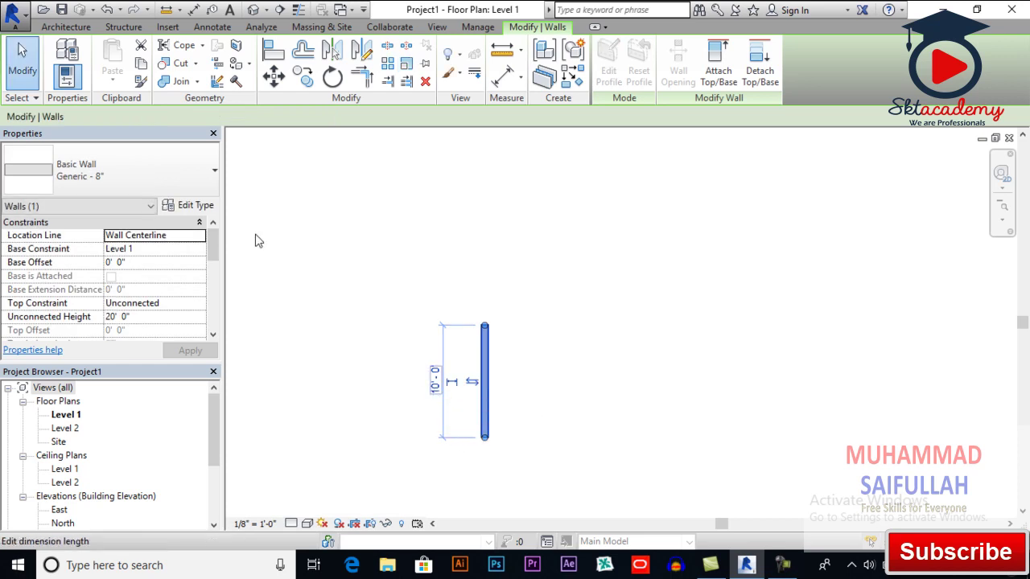
{"action": "left_click", "coordinate": [20, 76]}
{"action": "left_click", "coordinate": [314, 234]}
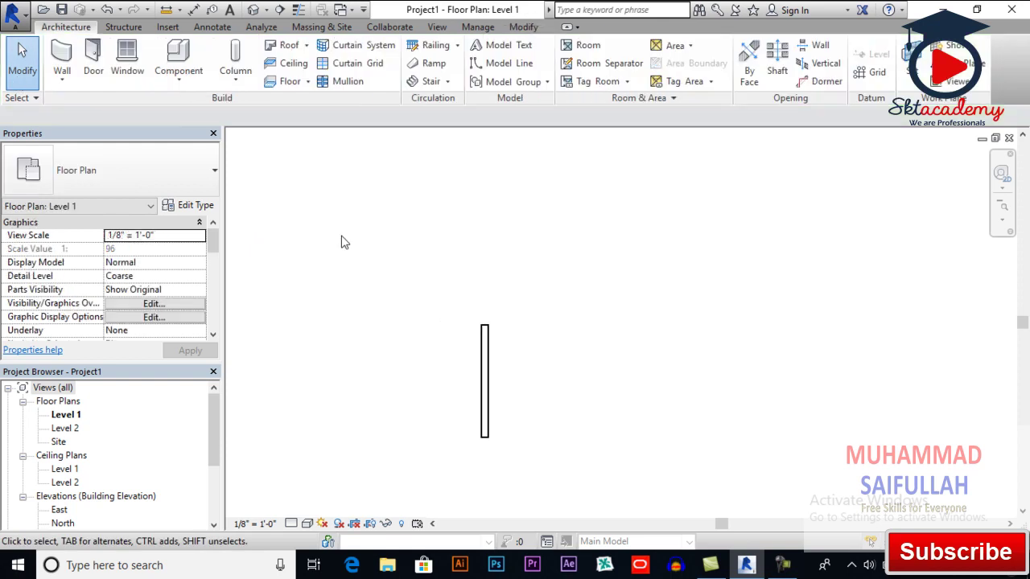
{"action": "scroll", "coordinate": [341, 242], "scroll_direction": "down", "scroll_amount": 1}
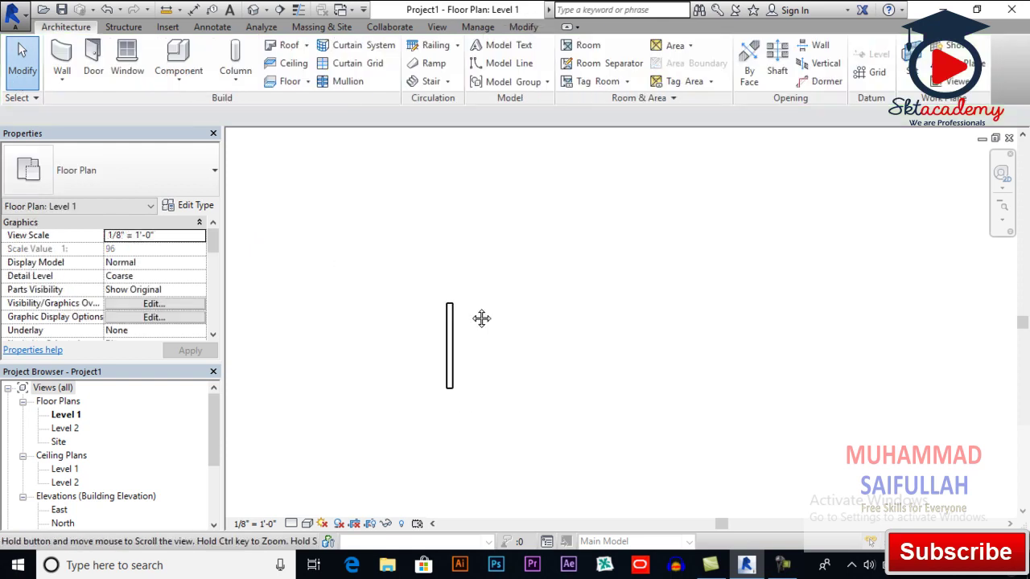
{"action": "scroll", "coordinate": [411, 334], "scroll_direction": "up", "scroll_amount": 1}
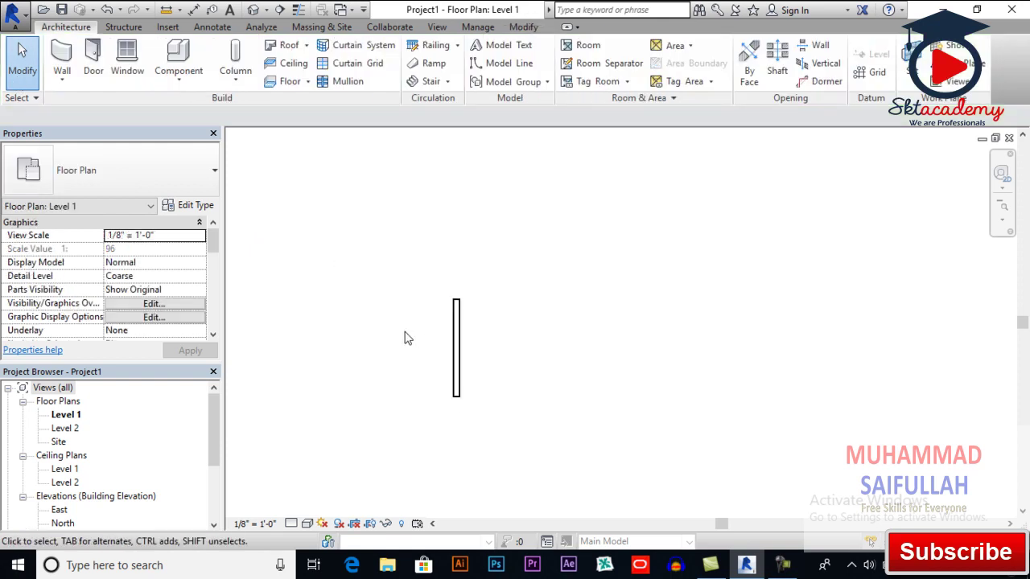
{"action": "scroll", "coordinate": [408, 321], "scroll_direction": "down", "scroll_amount": 1}
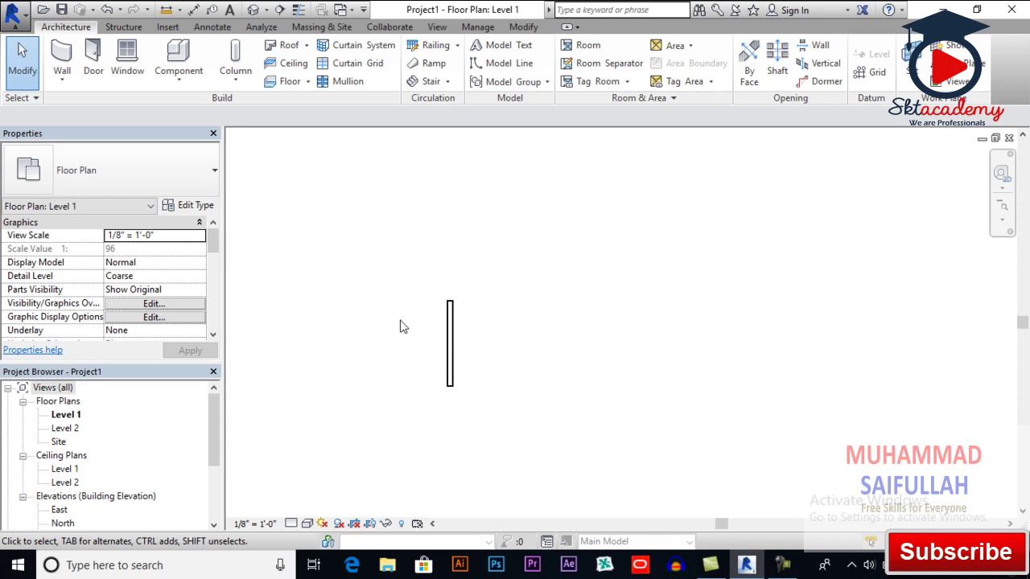